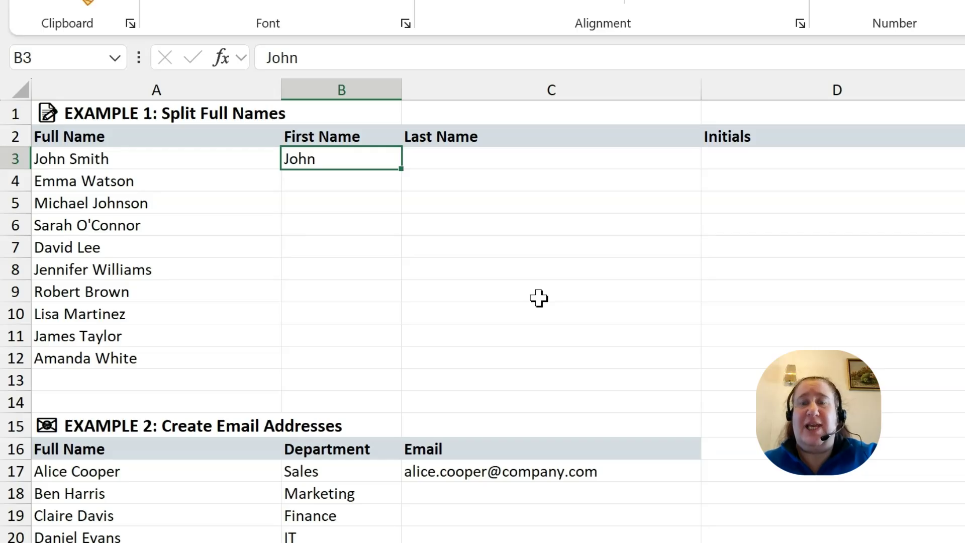
Replace B3 with the first person's first name and Flash Fill the first names down to B12
key("Delete")
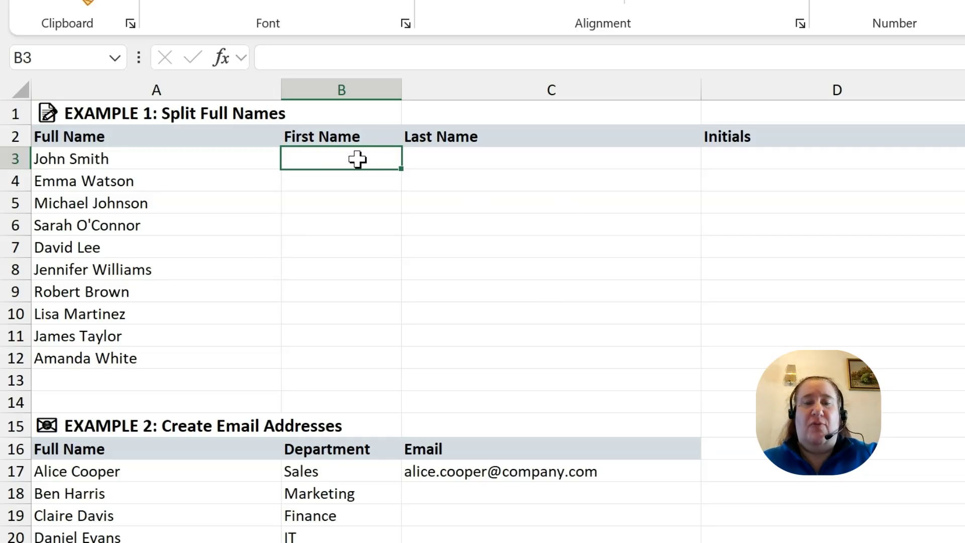
type("John")
key("Return")
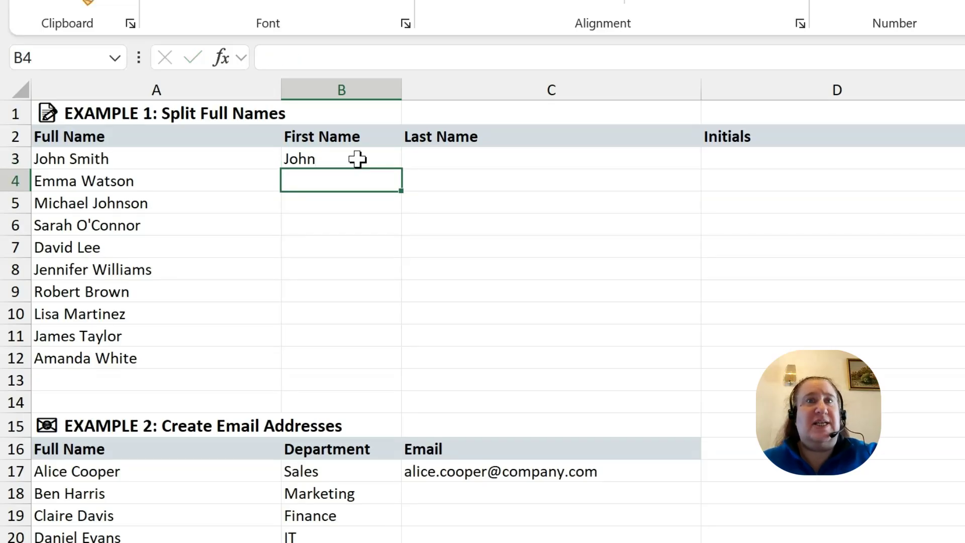
left_click(357, 159)
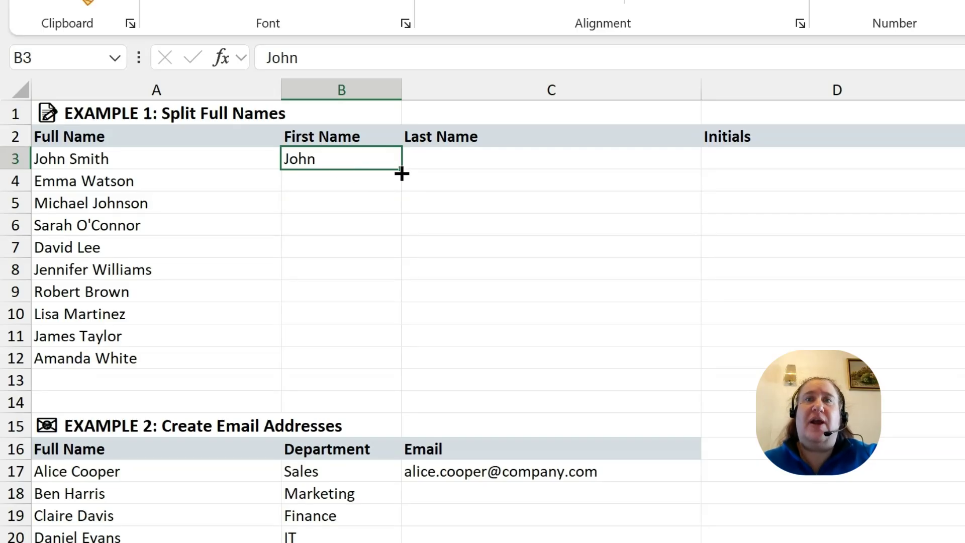
left_click_drag(401, 170, 400, 370)
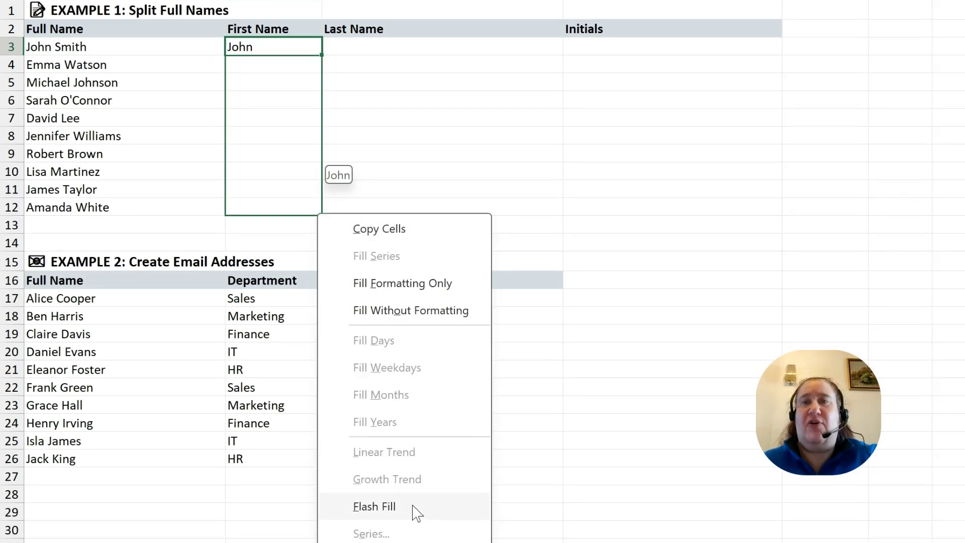
left_click(375, 507)
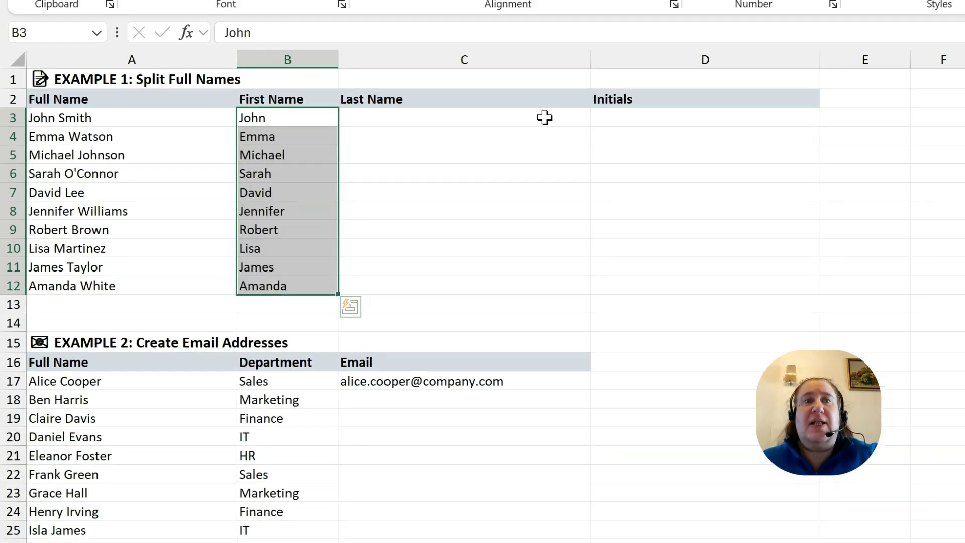
left_click(558, 107)
Enter the first surname in C3 and Flash Fill the remaining surnames down to C12
type("Smith")
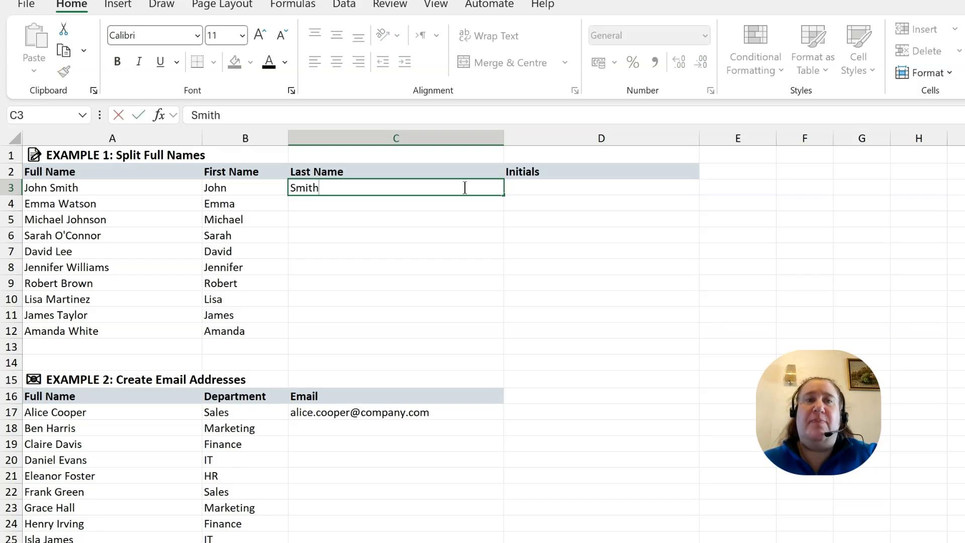
key("Return")
left_click(464, 188)
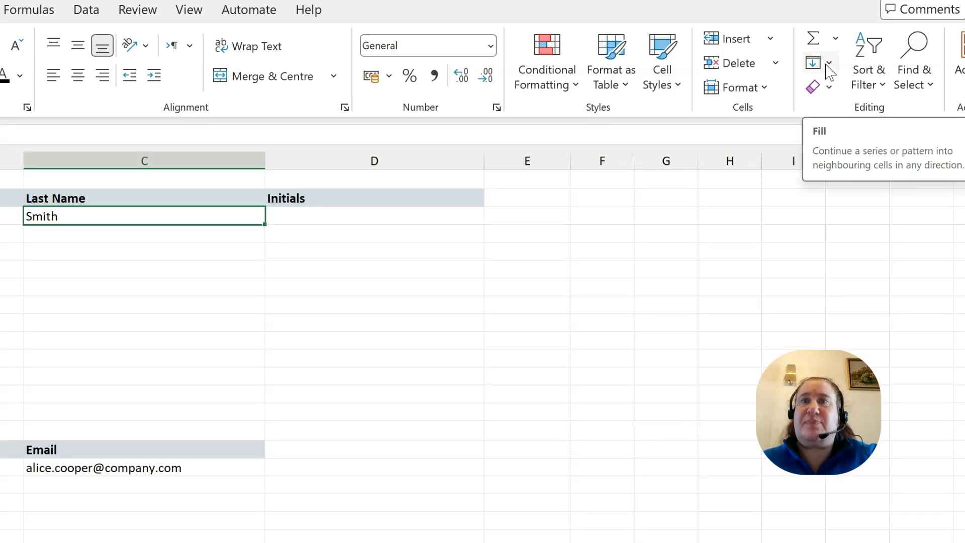
left_click(828, 65)
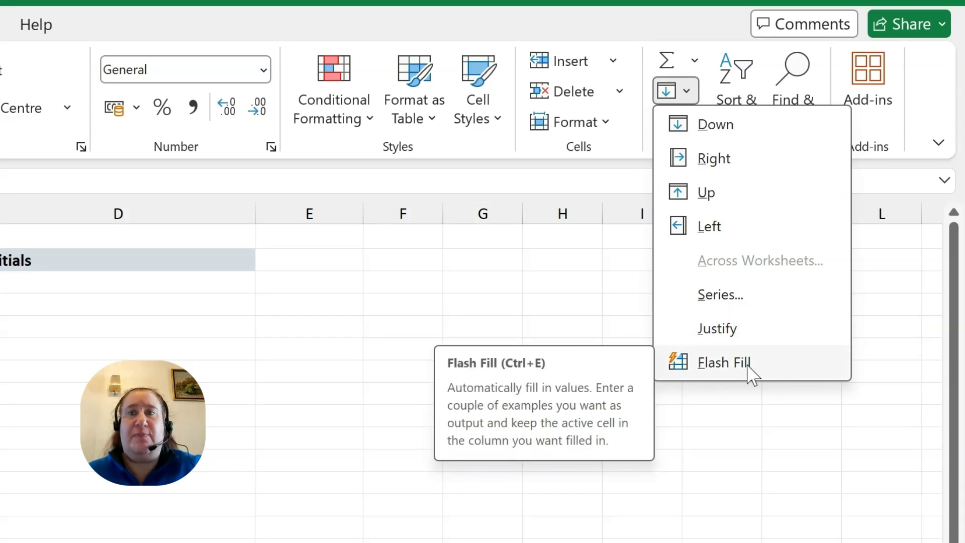
left_click(748, 366)
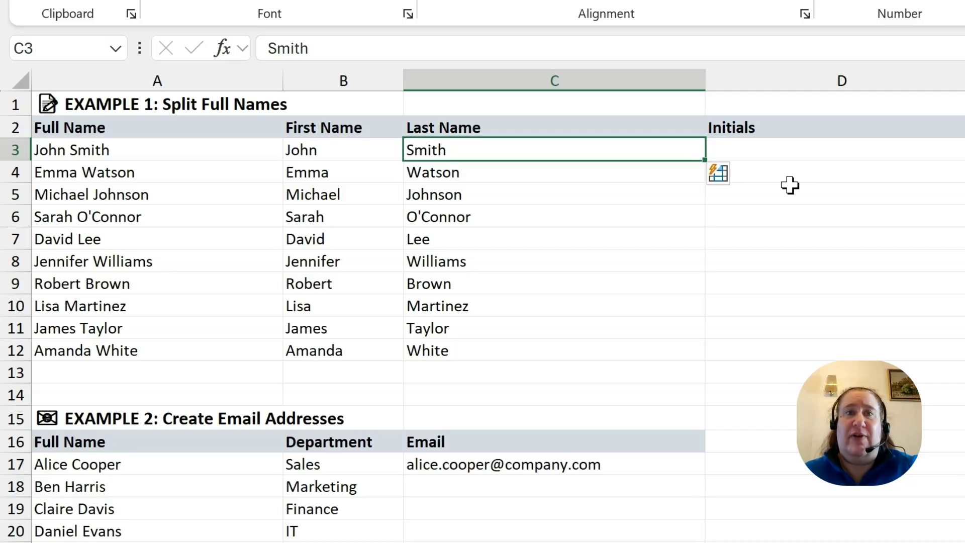
left_click(800, 151)
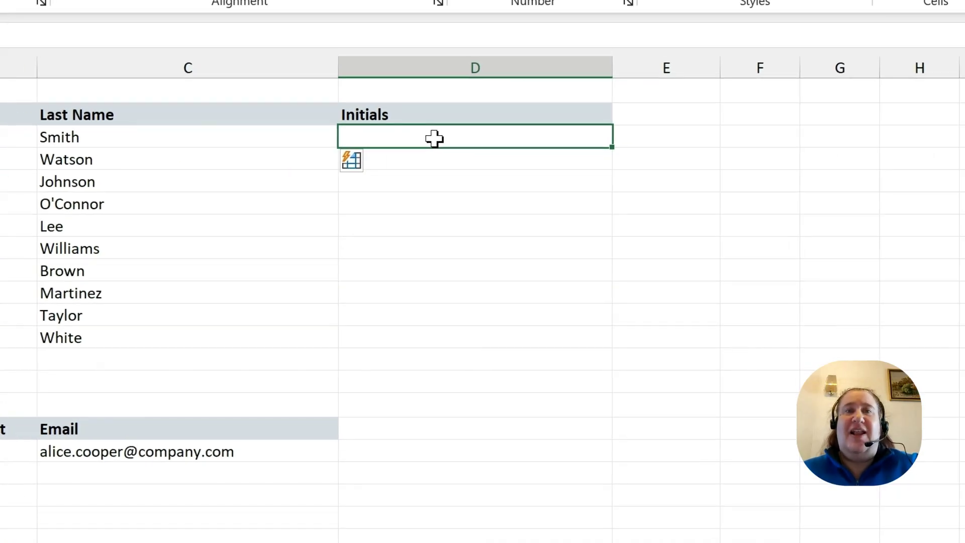
Enter JS in D3 and Flash Fill initials down to D12, through AW including SOC
type("JS")
key("Return")
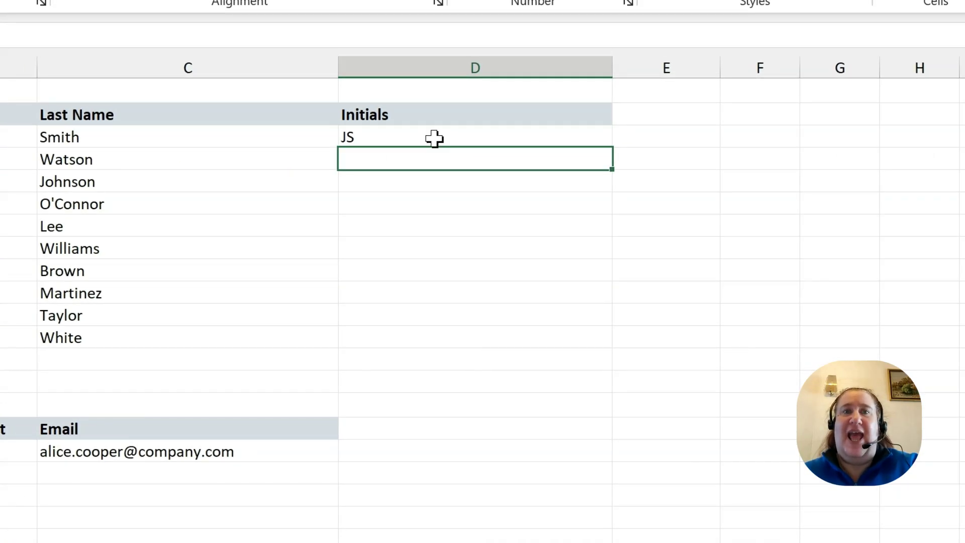
left_click(436, 141)
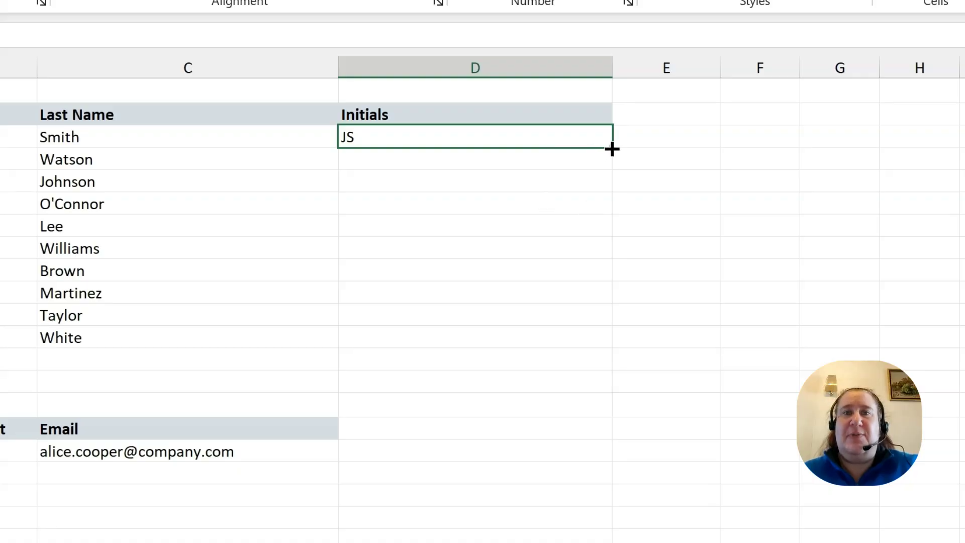
double_click(612, 148)
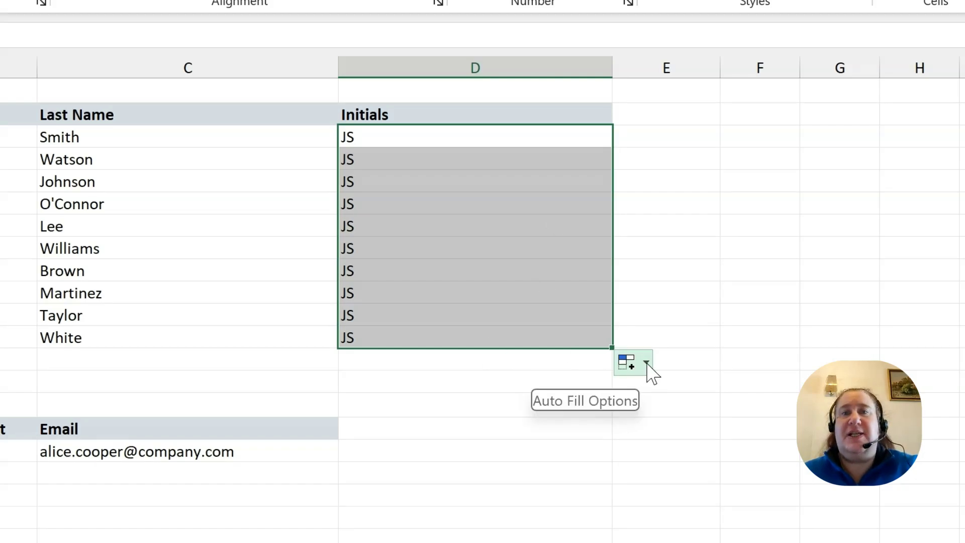
left_click(647, 363)
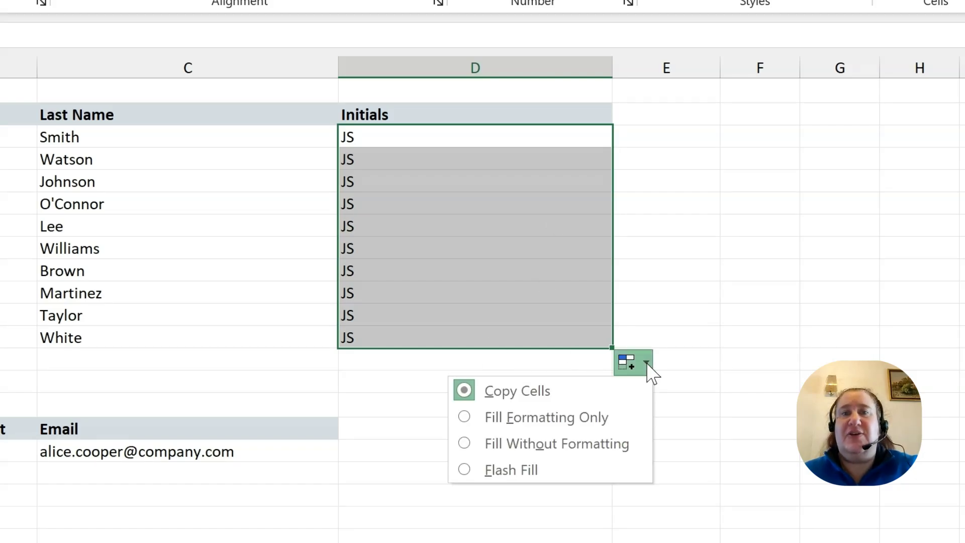
left_click(537, 468)
left_click(706, 410)
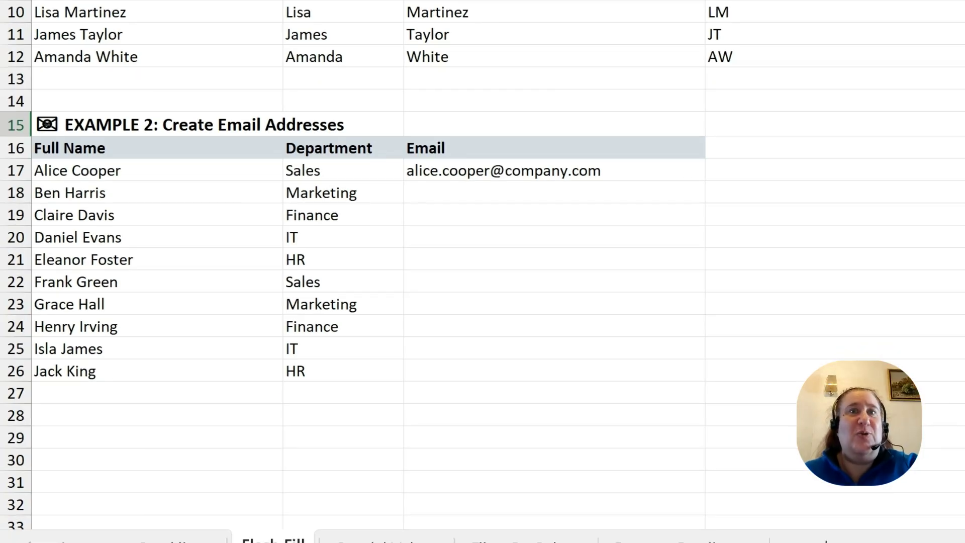
left_click(596, 170)
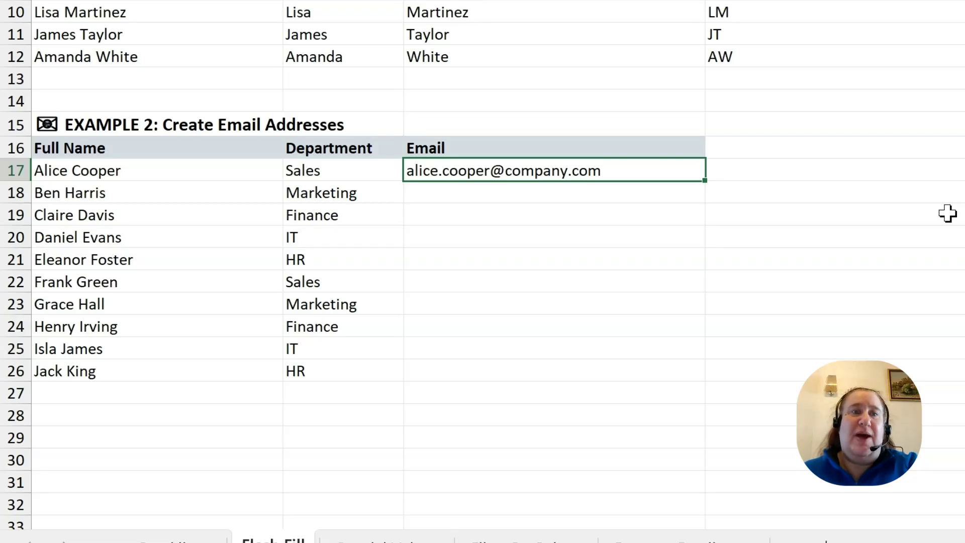
key("Return")
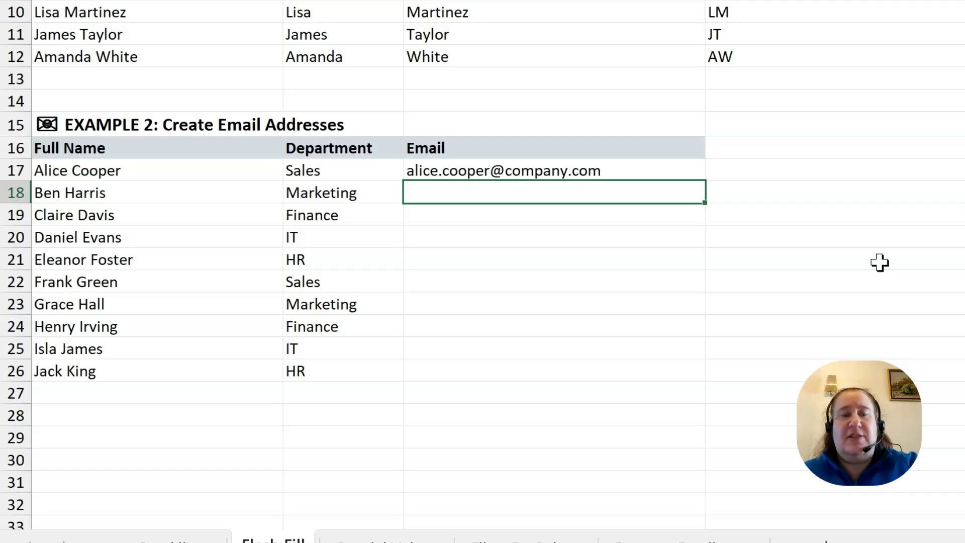
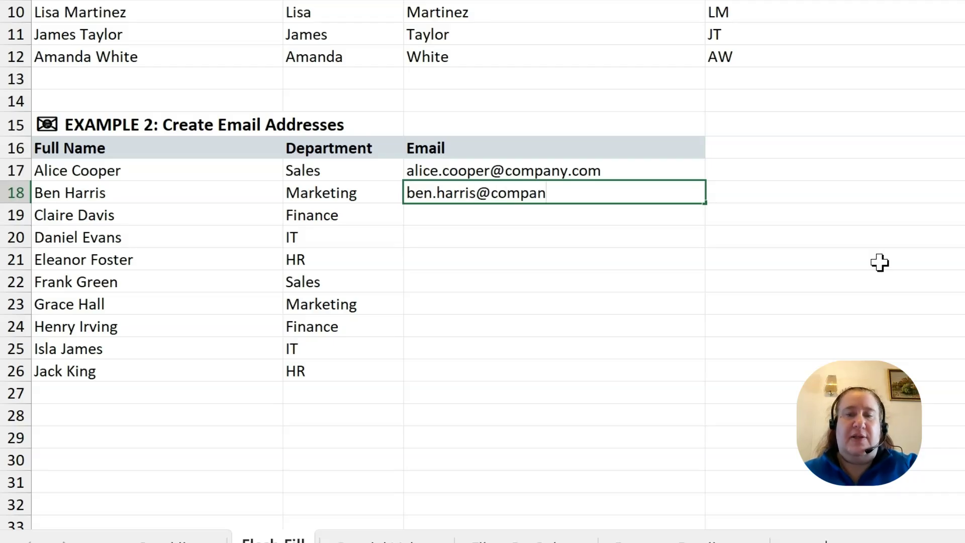
key("Return")
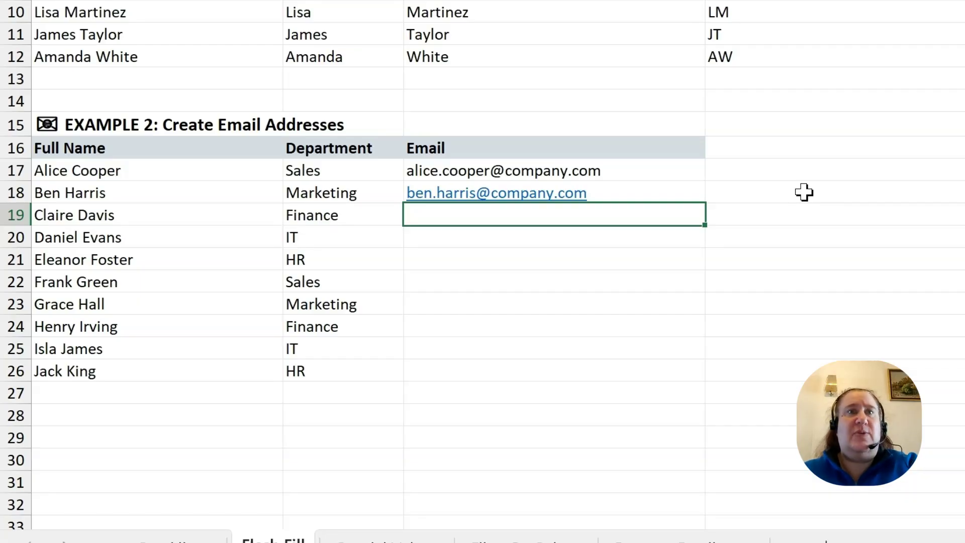
key("ctrl+z")
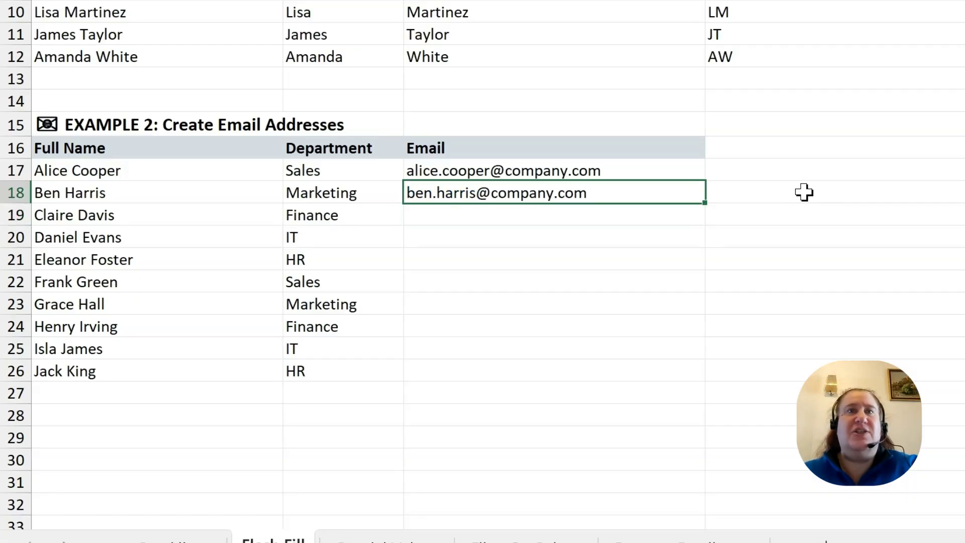
Flash Fill the remaining emails down to row 26 from the two examples, then switch to the browser workbook
left_click_drag(611, 164, 610, 187)
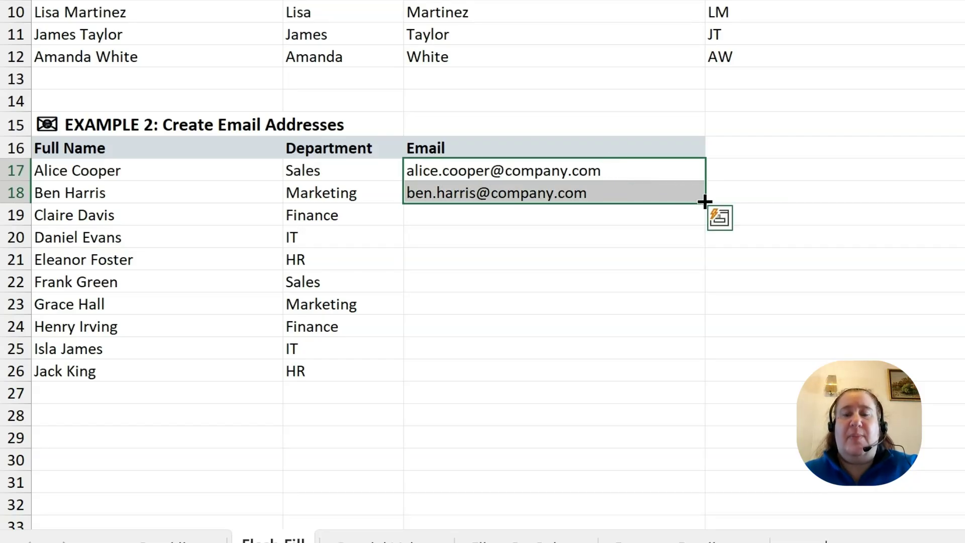
left_click_drag(704, 201, 693, 386)
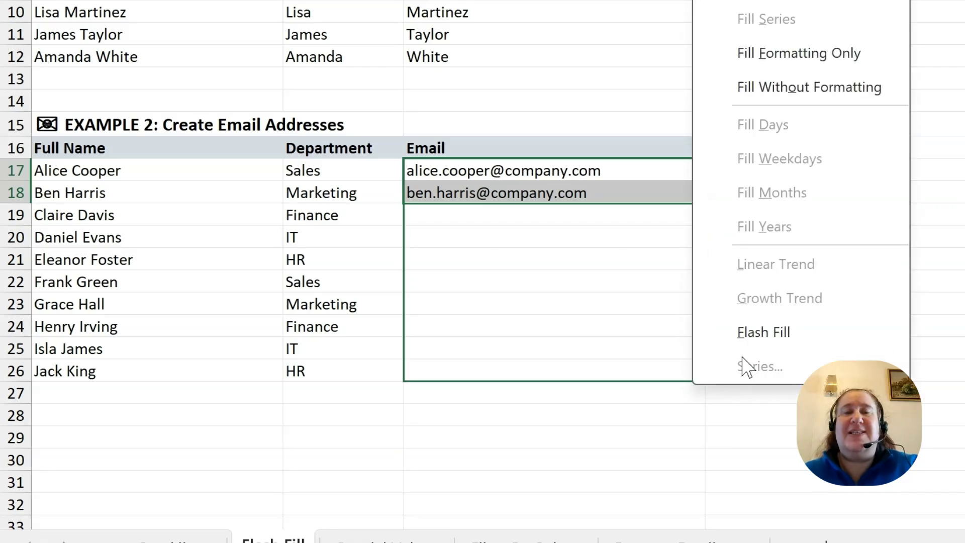
left_click(790, 337)
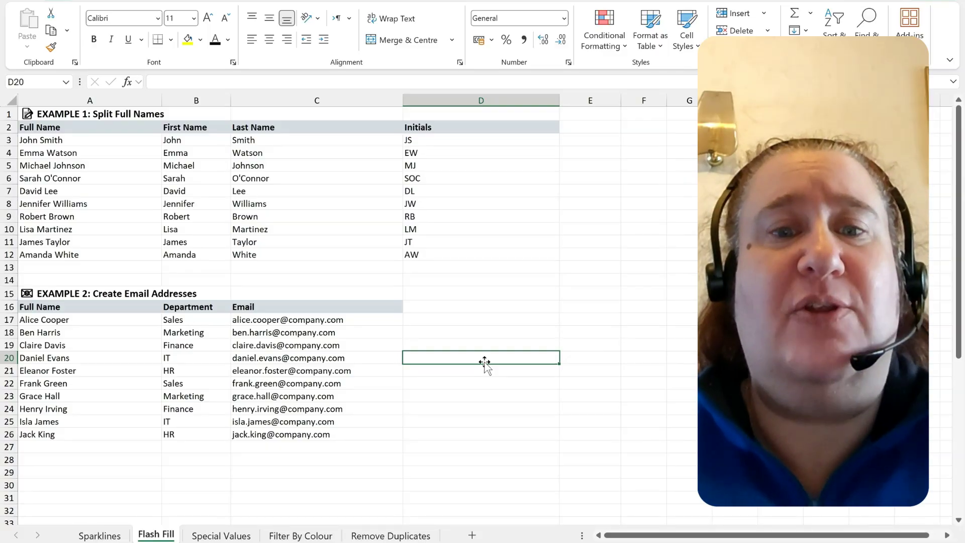
mouse_move(350, 542)
left_click(349, 508)
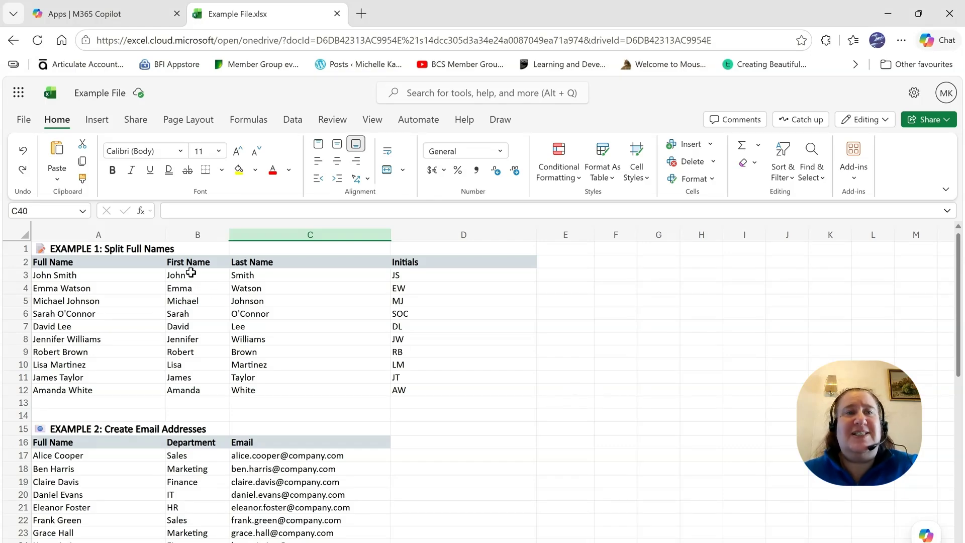
Clear the first name, last name and initials results in B3:D12, then select B3
left_click_drag(190, 273, 446, 391)
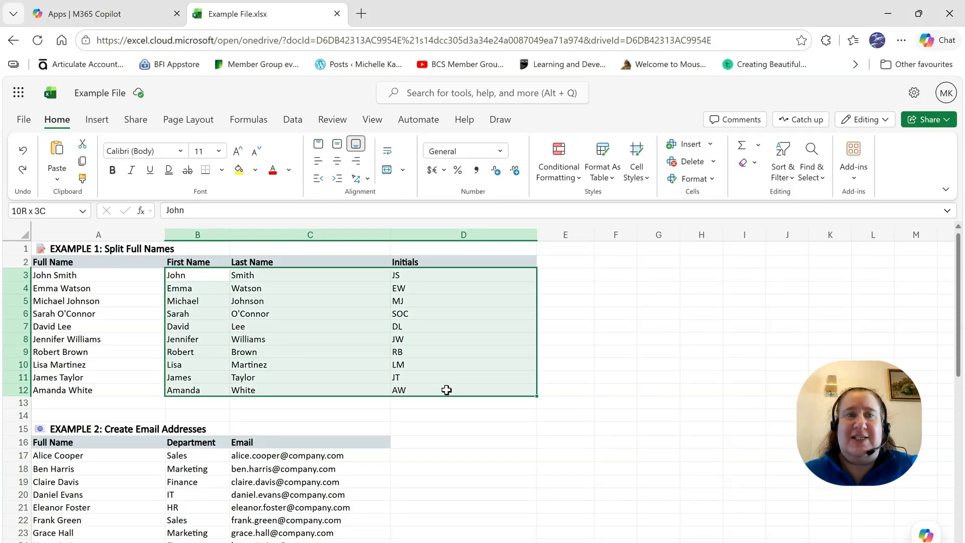
key("Delete")
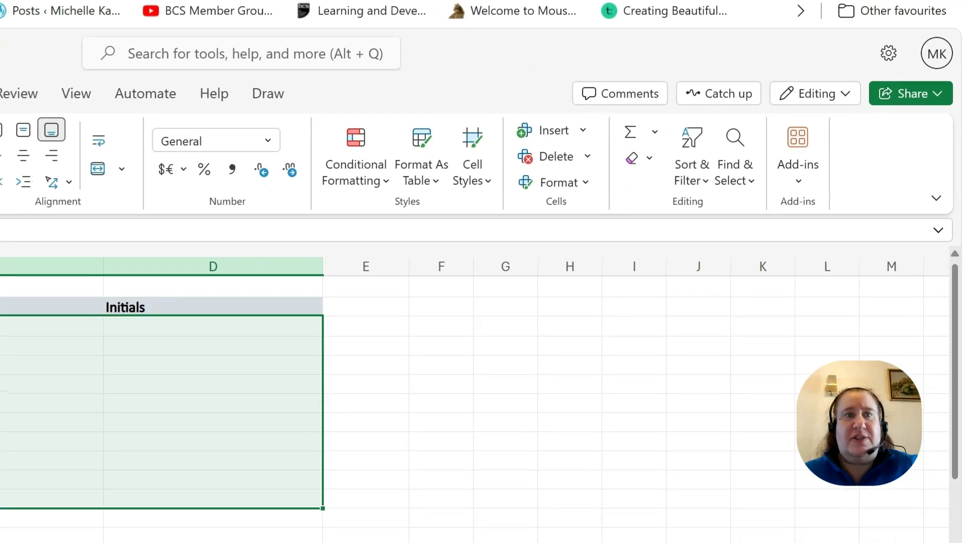
left_click(201, 275)
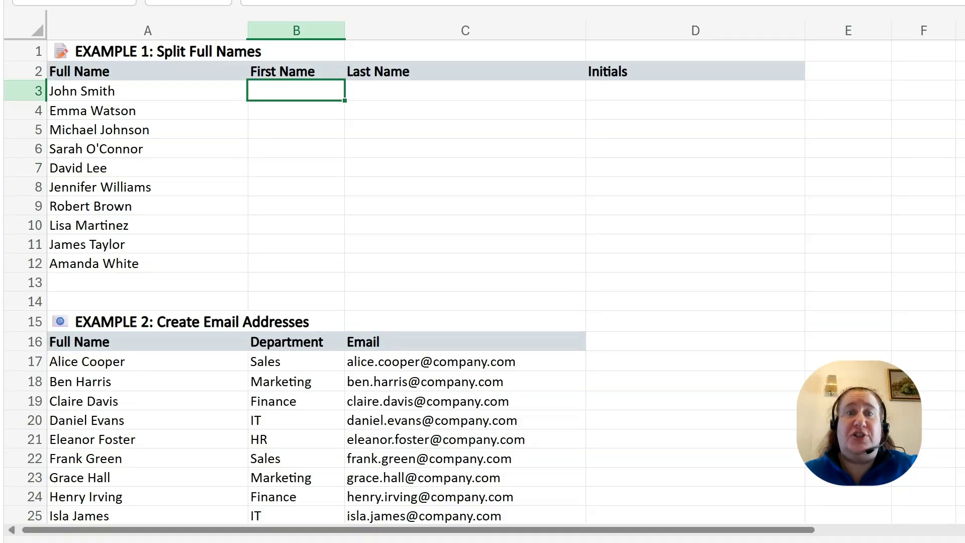
Flash Fill first names into B3:B12 from an example, then surnames with Ctrl+E
type("John")
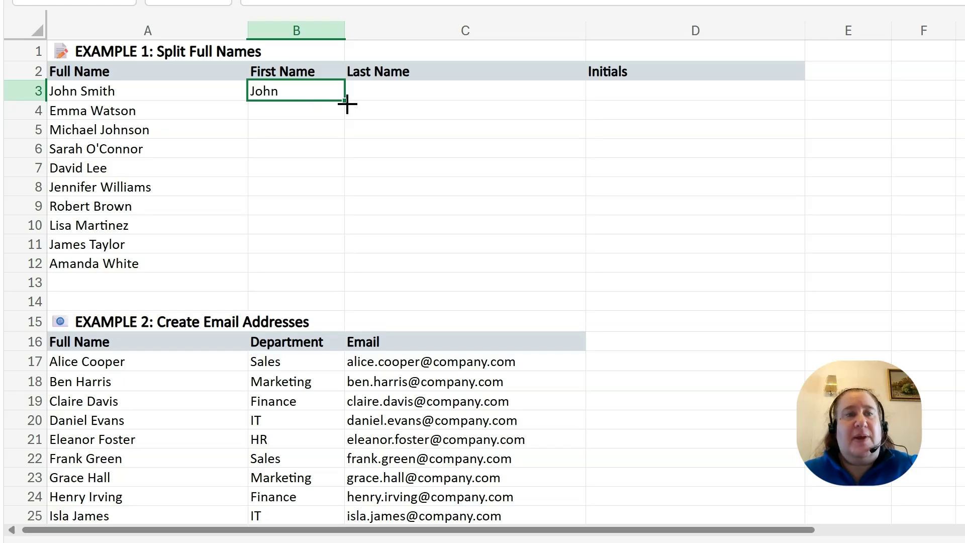
left_click_drag(347, 103, 338, 260)
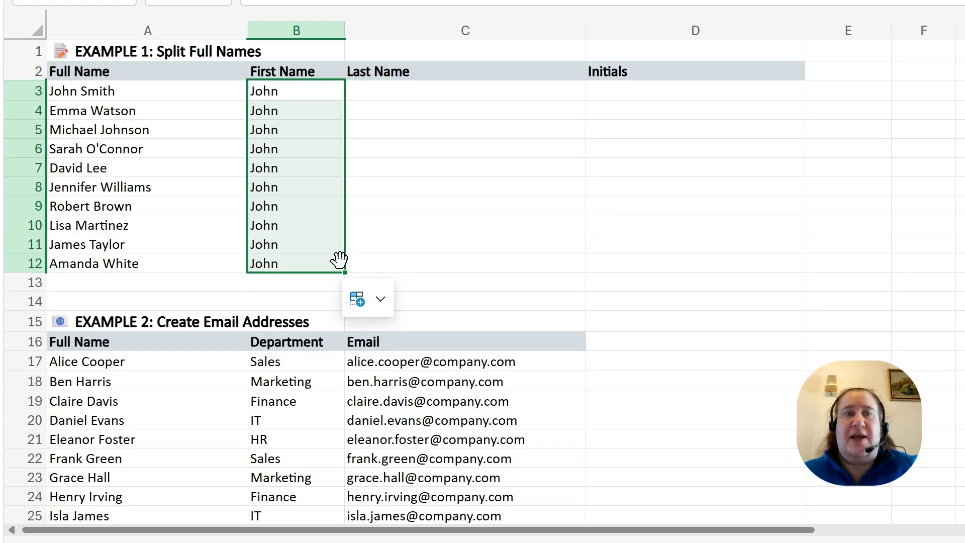
left_click(381, 299)
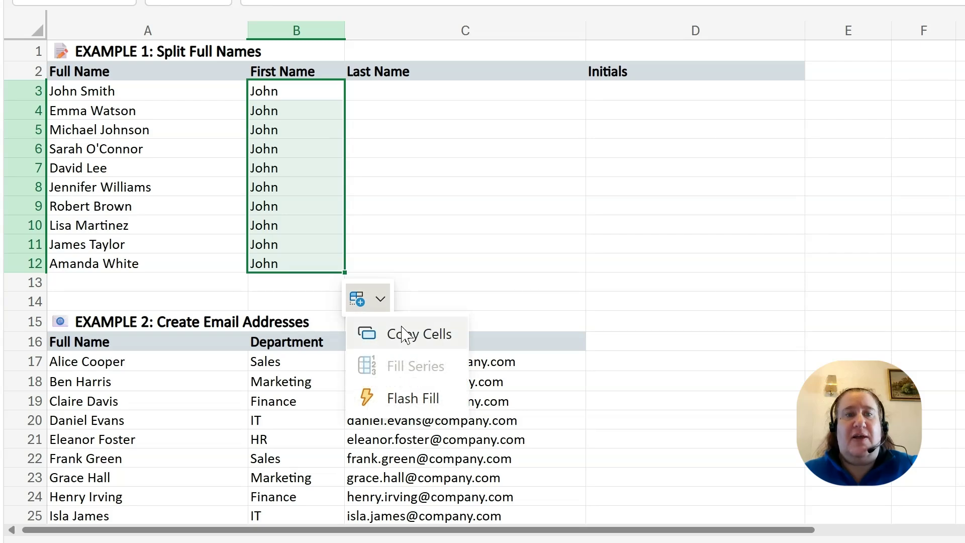
left_click(413, 398)
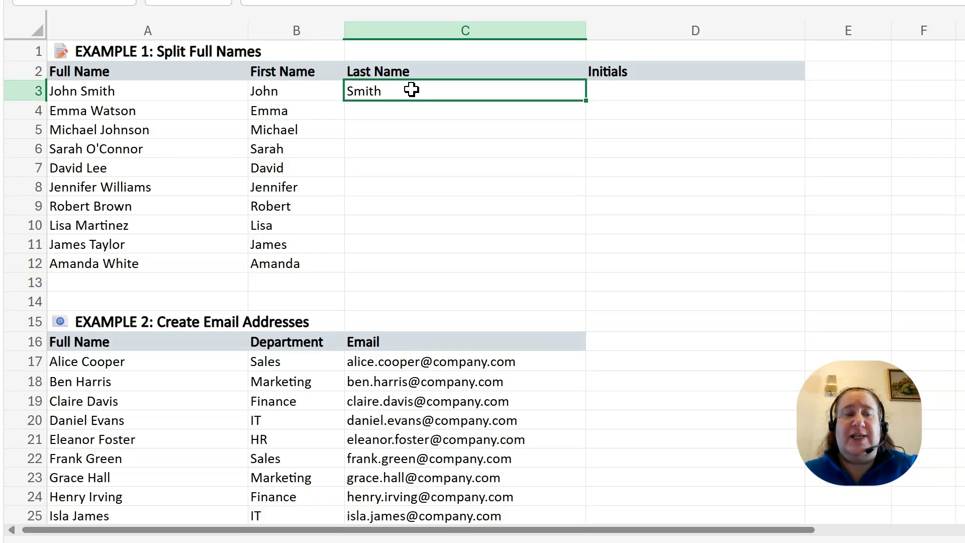
key("ctrl+e")
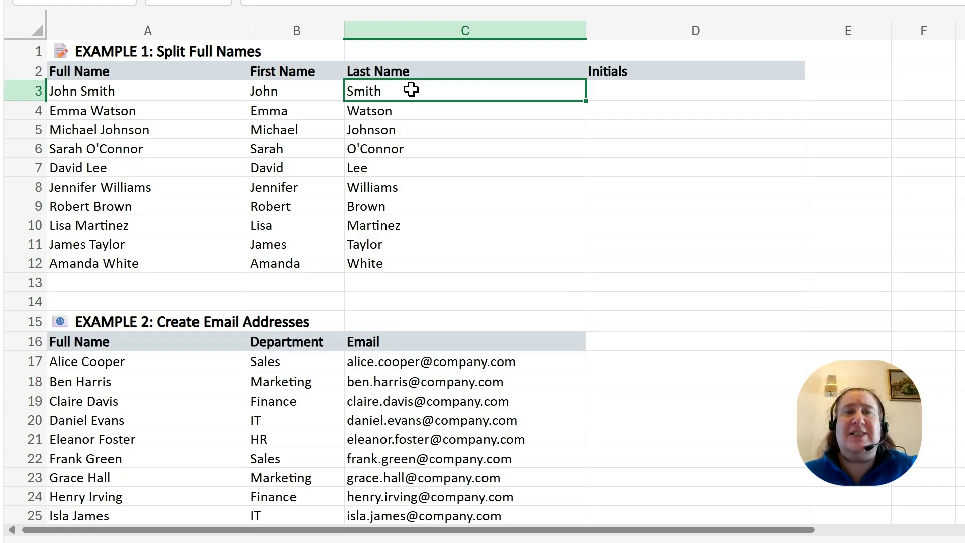
Enter JS in D3 and Flash Fill initials down to row 12
left_click(604, 91)
type("JS")
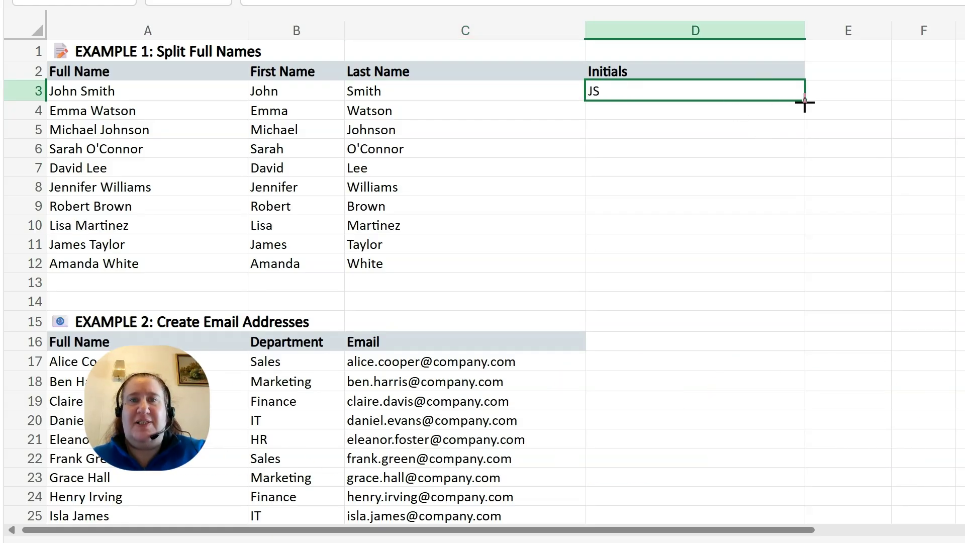
left_click_drag(804, 103, 795, 271)
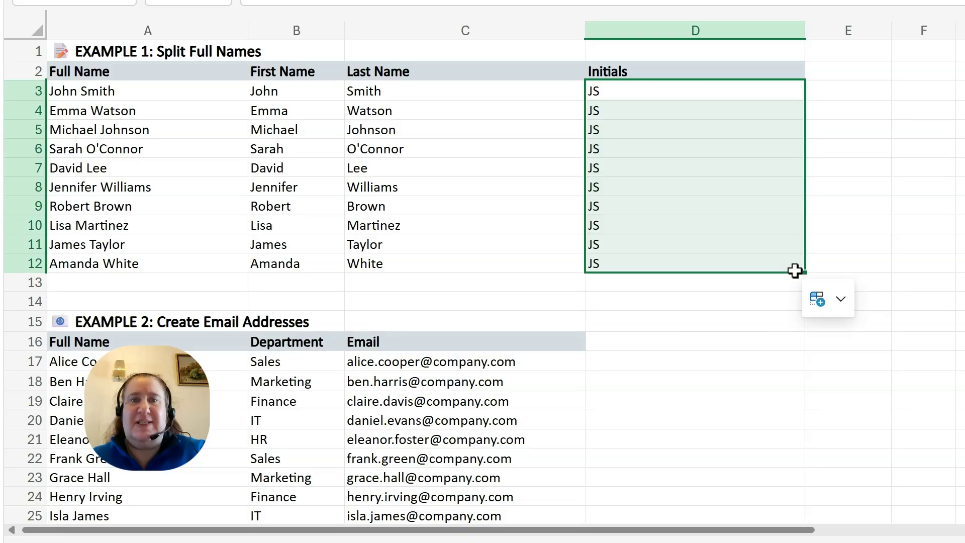
left_click(835, 299)
left_click(873, 408)
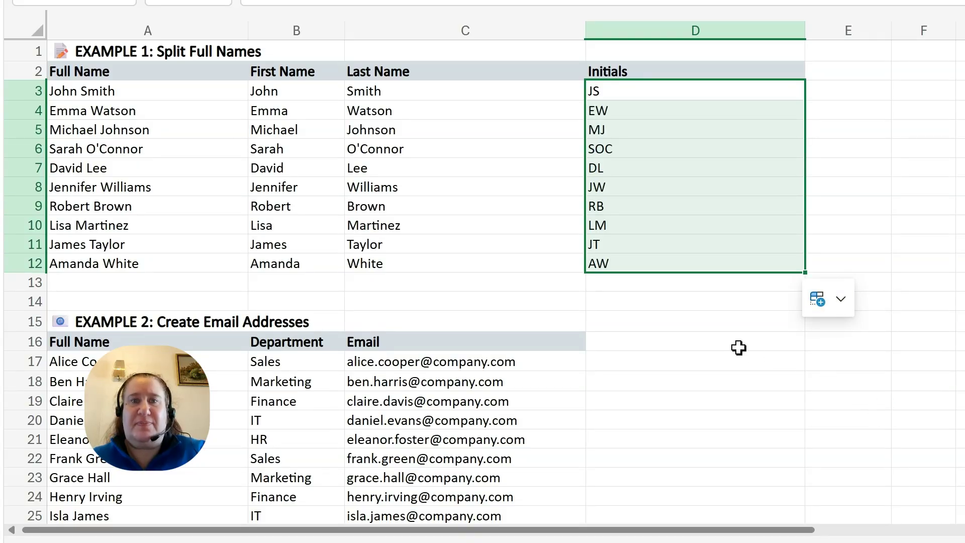
left_click(946, 217)
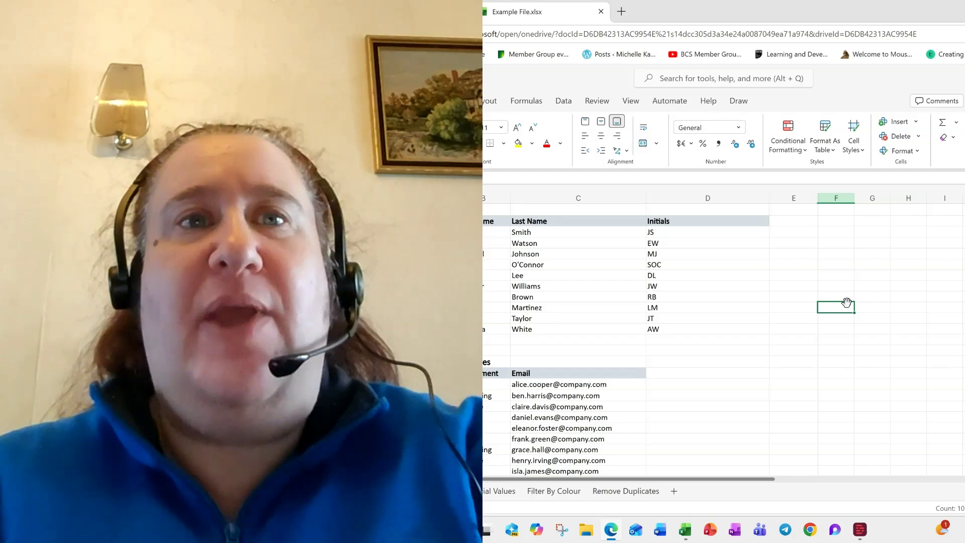